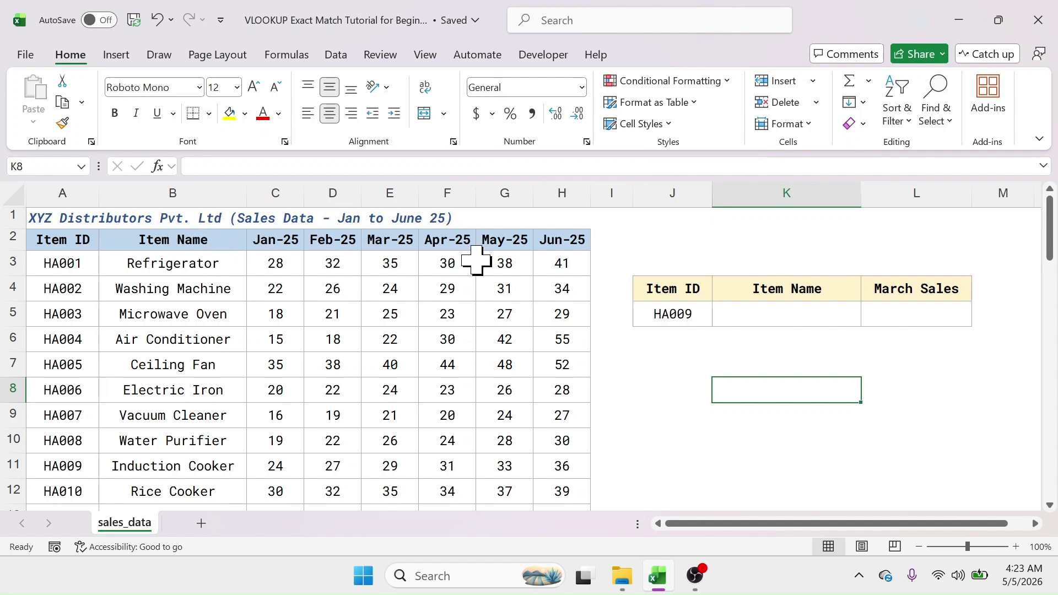
# Examine the sales table's Item ID, Item Name and monthly columns, plus the lookup table's Item ID, Item Name and March Sales cells.
pyautogui.moveTo(82, 238); pyautogui.dragTo(86, 489)
pyautogui.moveTo(212, 238); pyautogui.dragTo(216, 464)
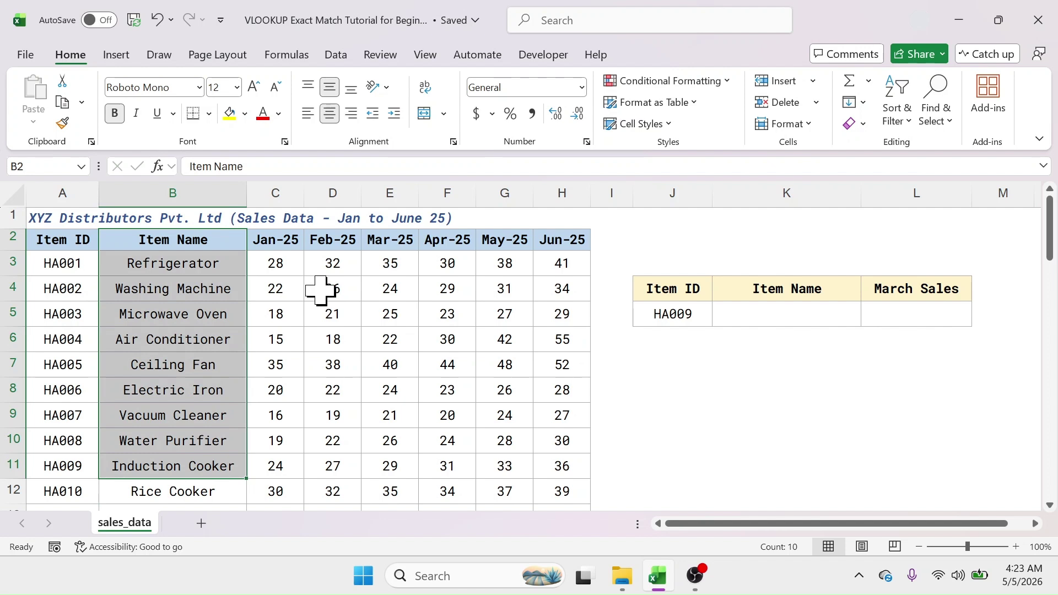
pyautogui.moveTo(288, 240); pyautogui.dragTo(554, 441)
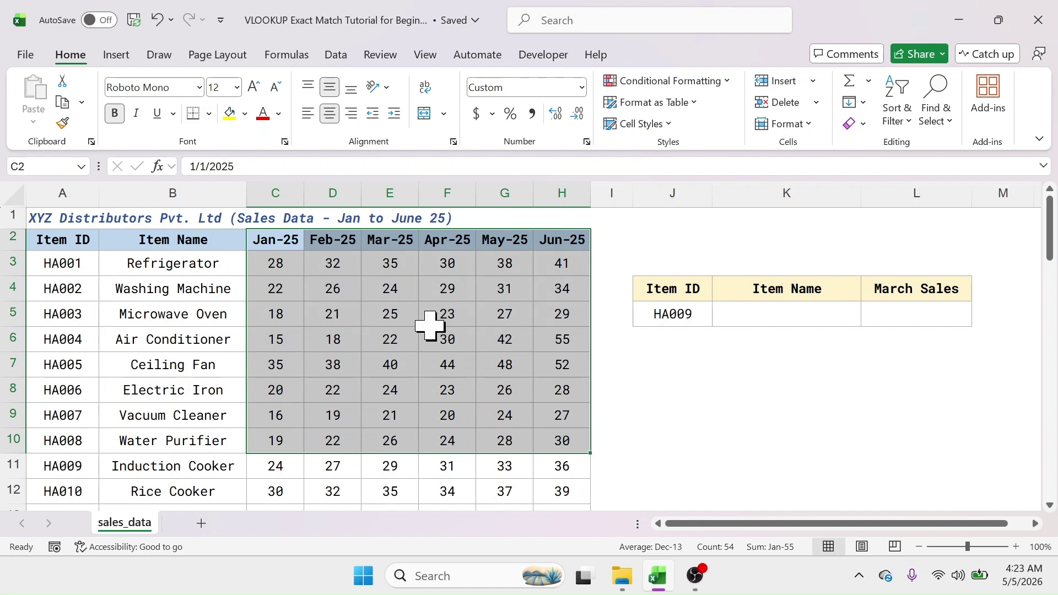
pyautogui.moveTo(694, 292); pyautogui.dragTo(910, 322)
pyautogui.click(814, 313)
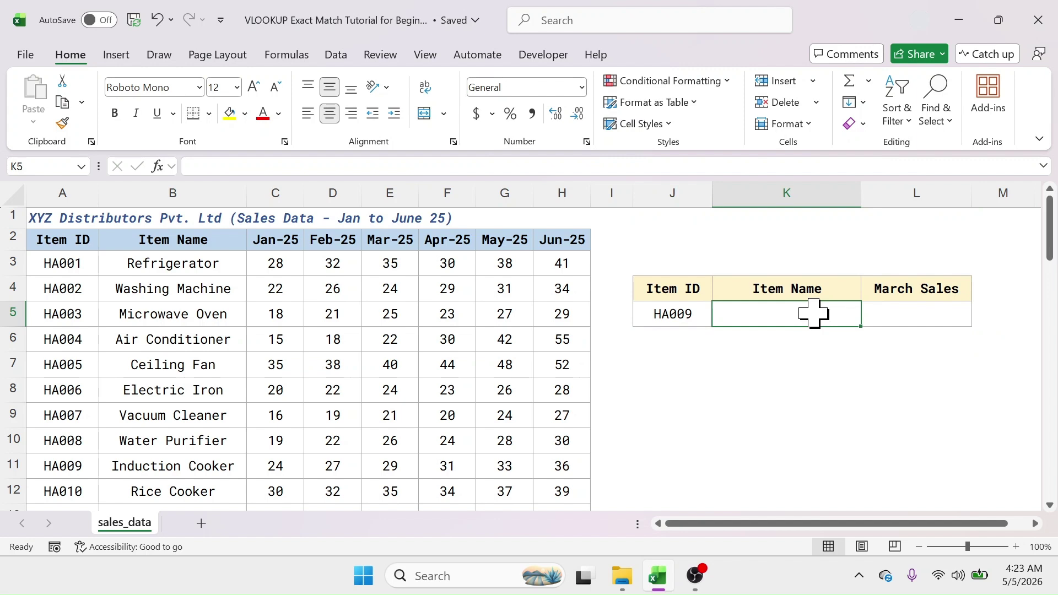
pyautogui.click(914, 309)
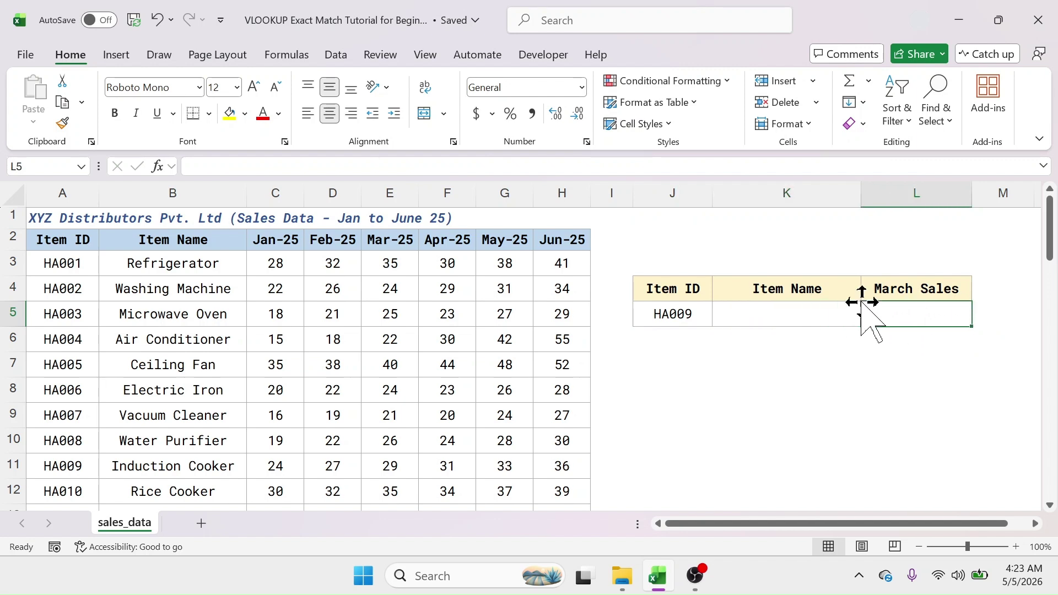
pyautogui.click(672, 316)
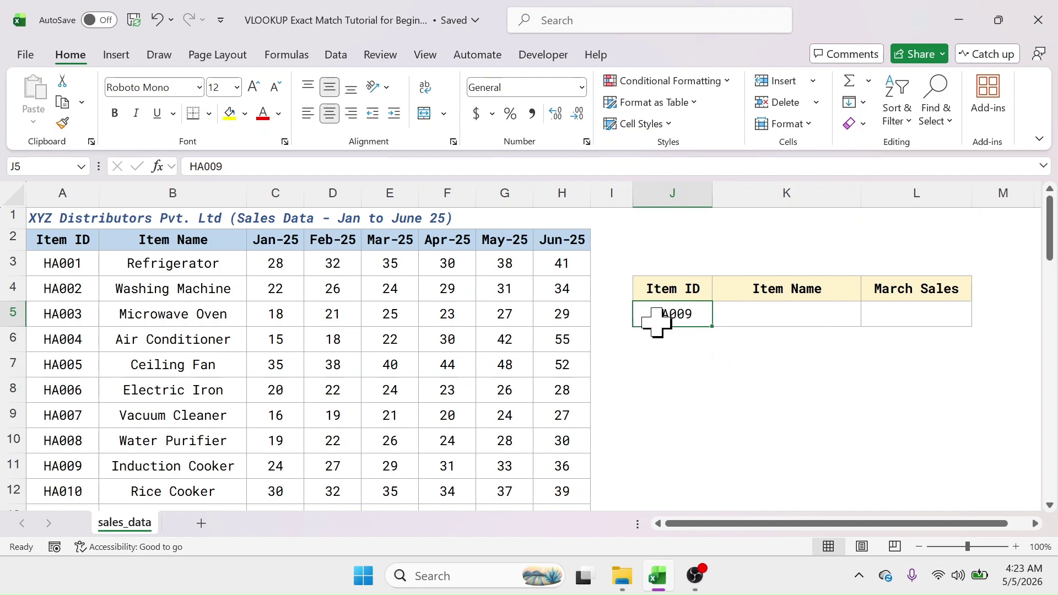
pyautogui.click(753, 314)
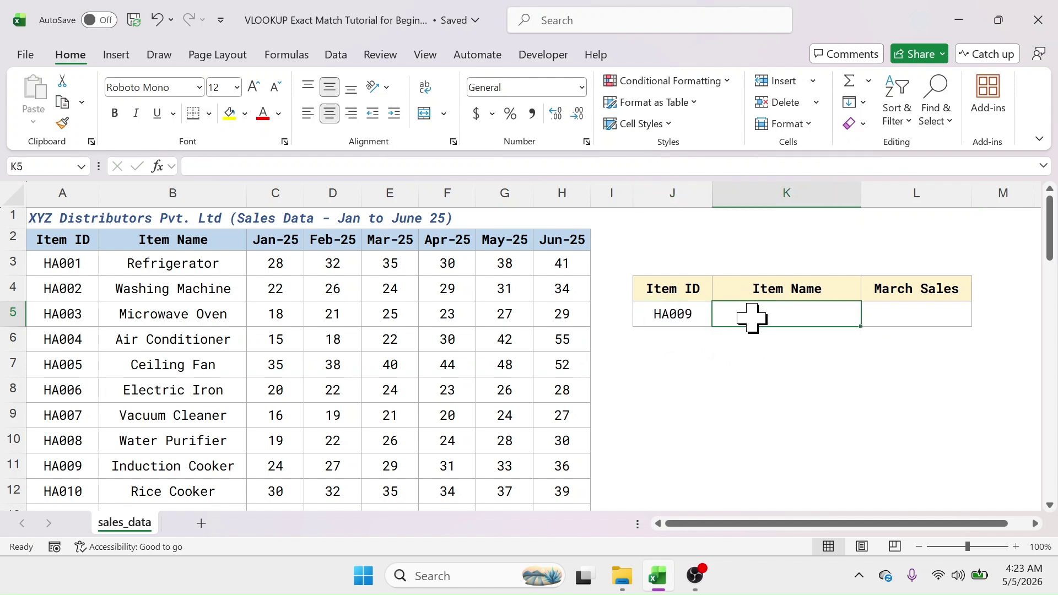
pyautogui.click(891, 318)
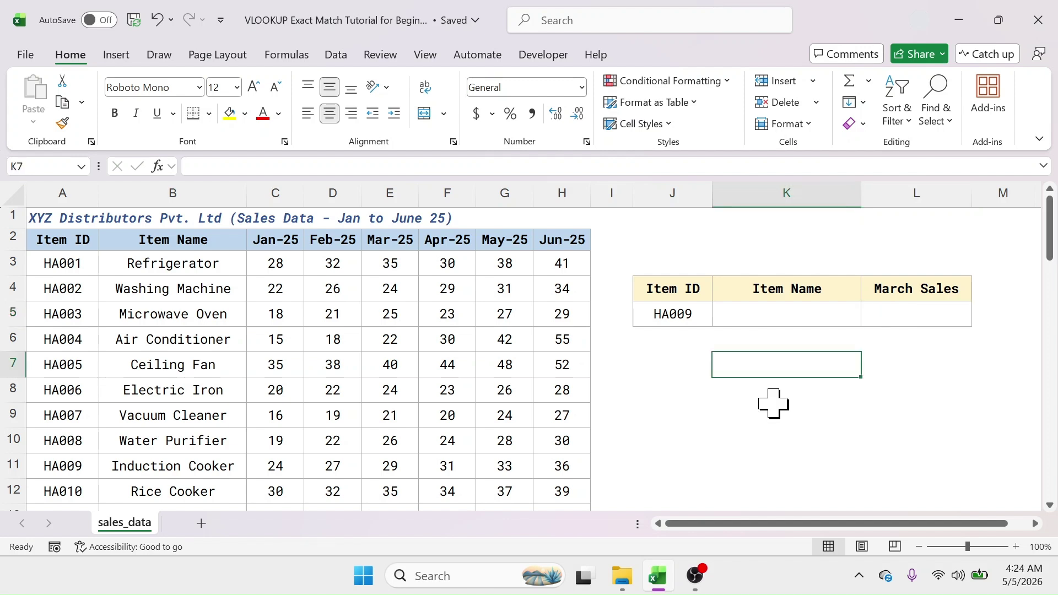
# Compare the lookup Item ID in J5 with the sales table's Item ID column and its item rows.
pyautogui.click(675, 314)
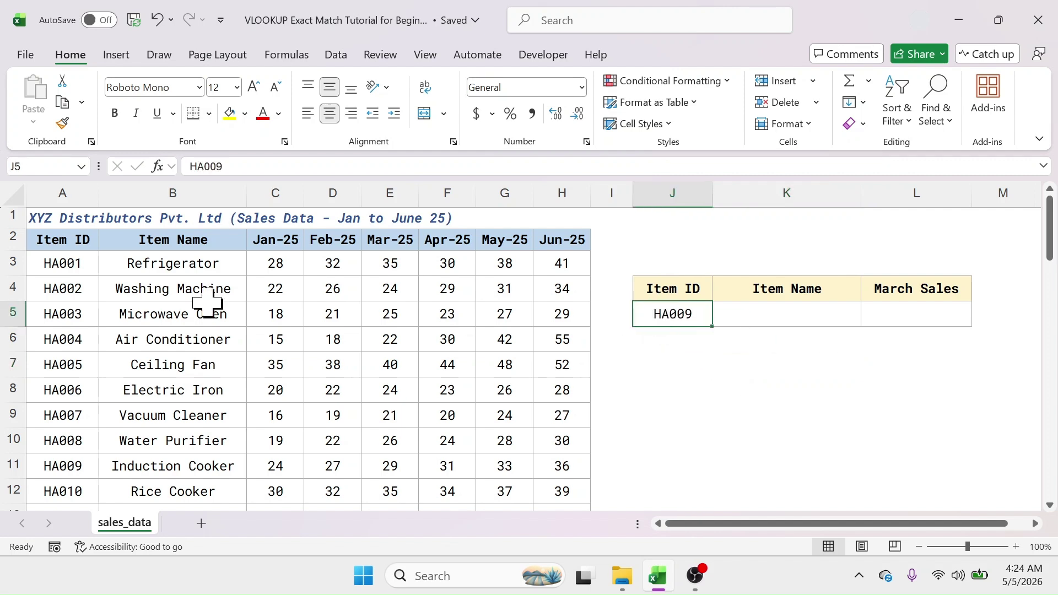
pyautogui.moveTo(83, 241); pyautogui.dragTo(53, 408)
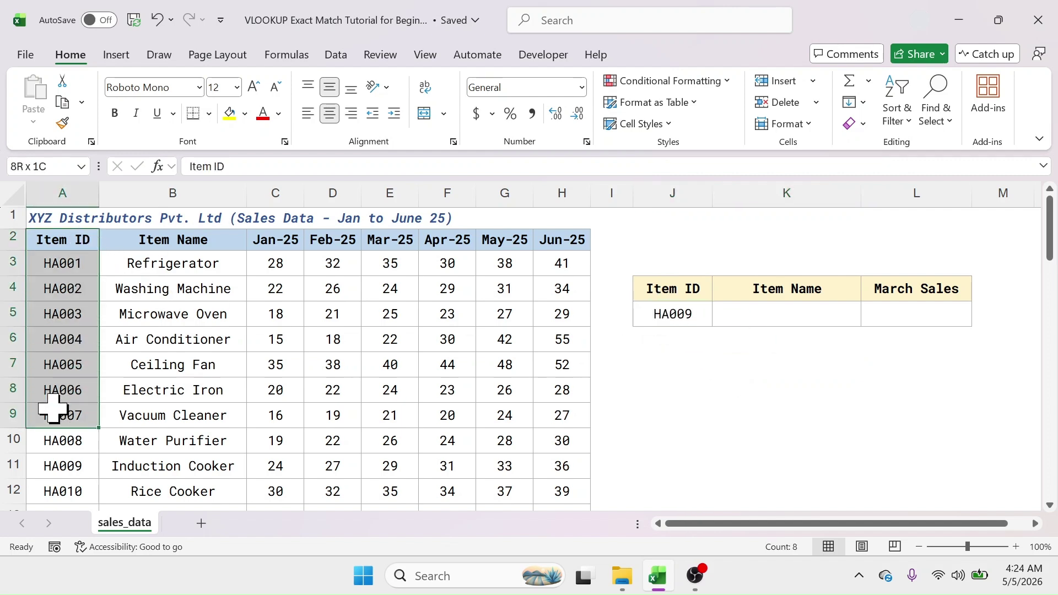
pyautogui.click(683, 365)
pyautogui.click(683, 324)
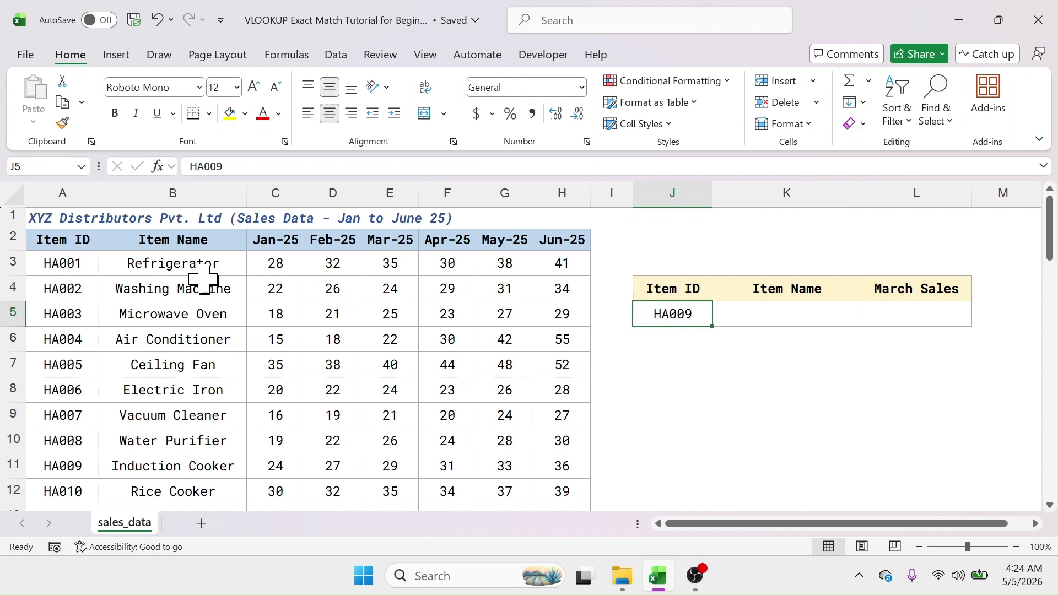
pyautogui.moveTo(77, 238); pyautogui.dragTo(501, 443)
pyautogui.click(80, 439)
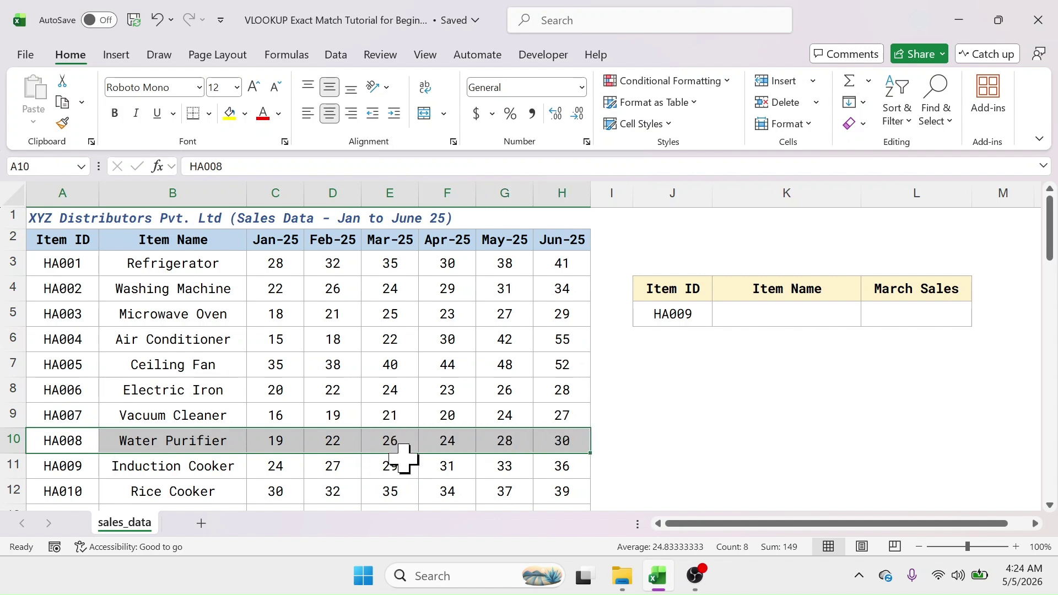
pyautogui.click(786, 362)
pyautogui.moveTo(78, 238); pyautogui.dragTo(515, 439)
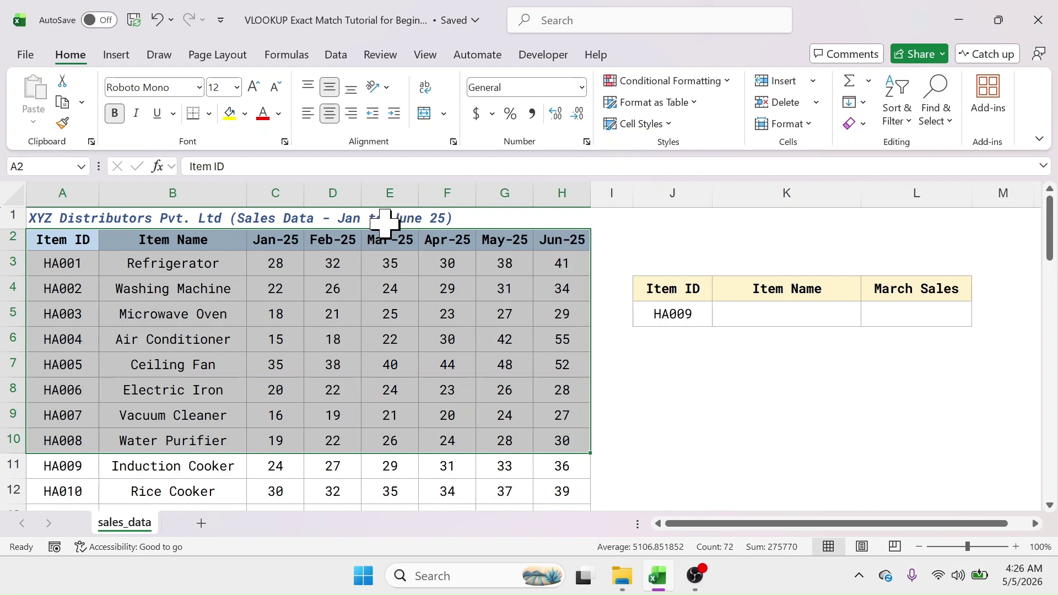
pyautogui.click(787, 364)
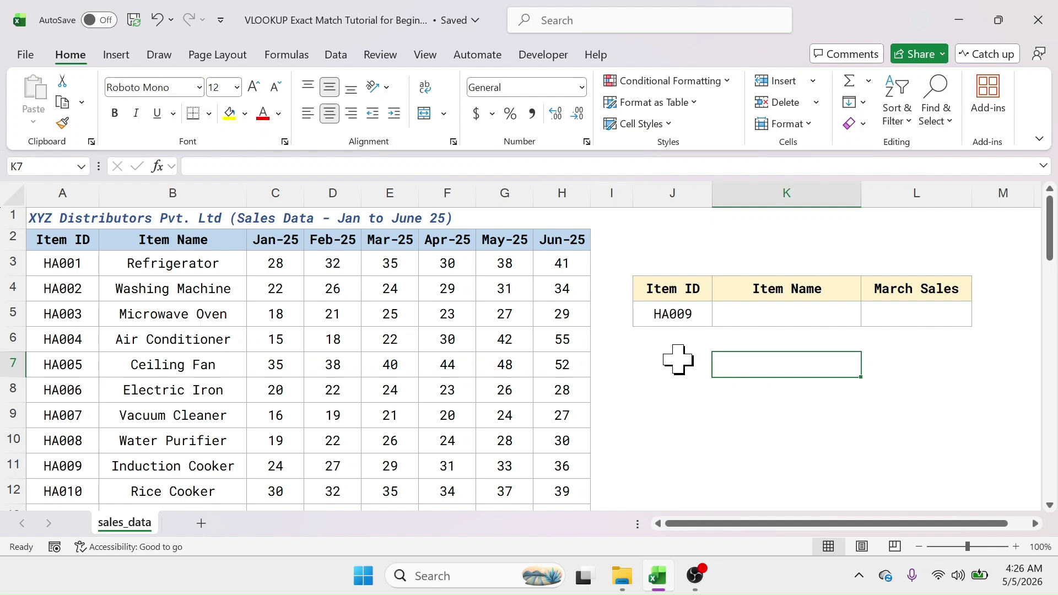
pyautogui.click(661, 361)
pyautogui.write('=')
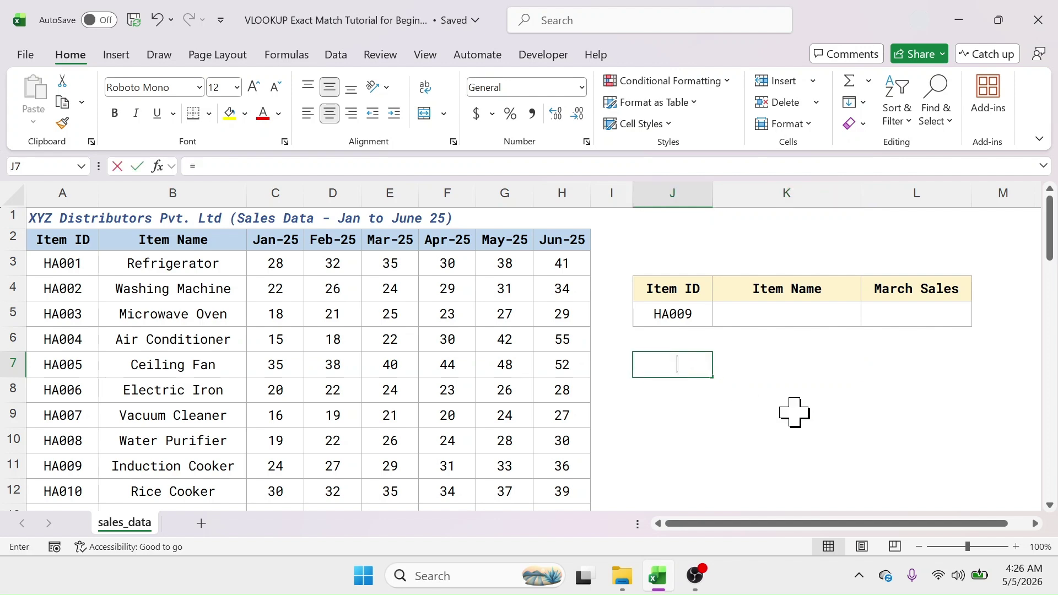
pyautogui.write('VLOO')
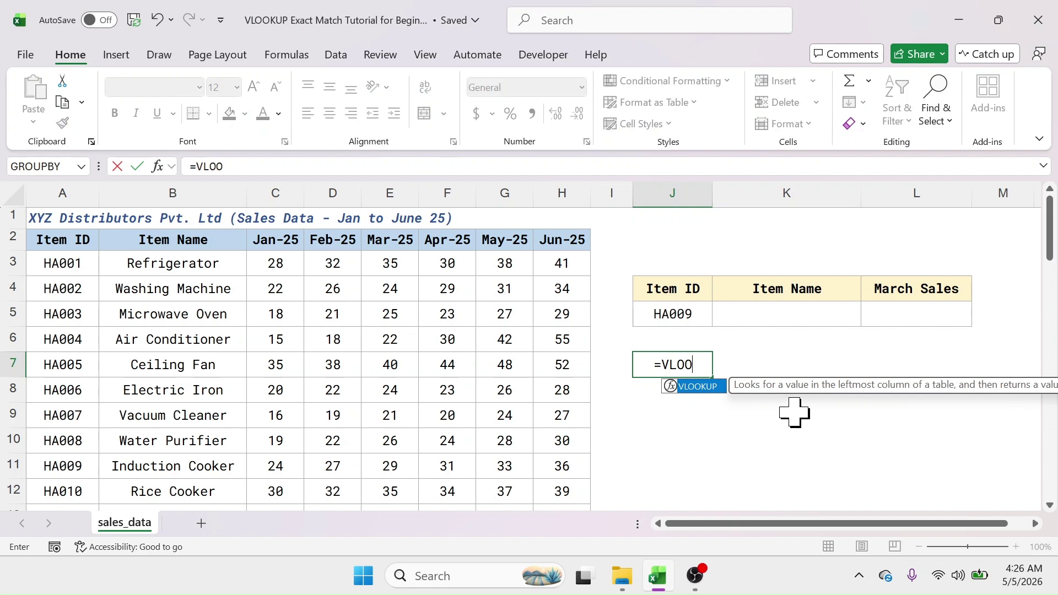
pyautogui.moveTo(874, 387); pyautogui.dragTo(333, 456)
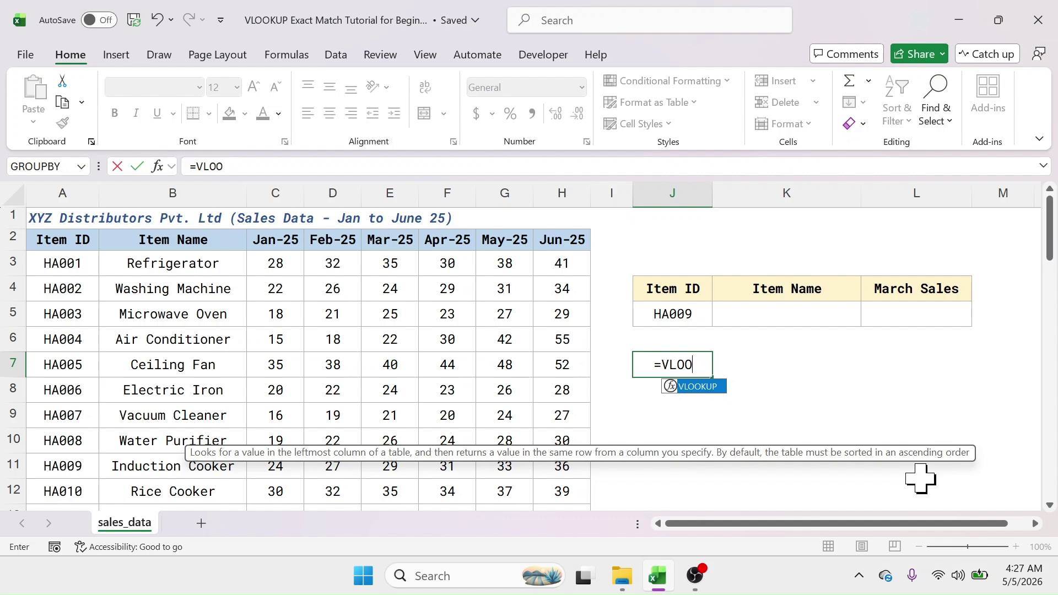
pyautogui.press('Escape')
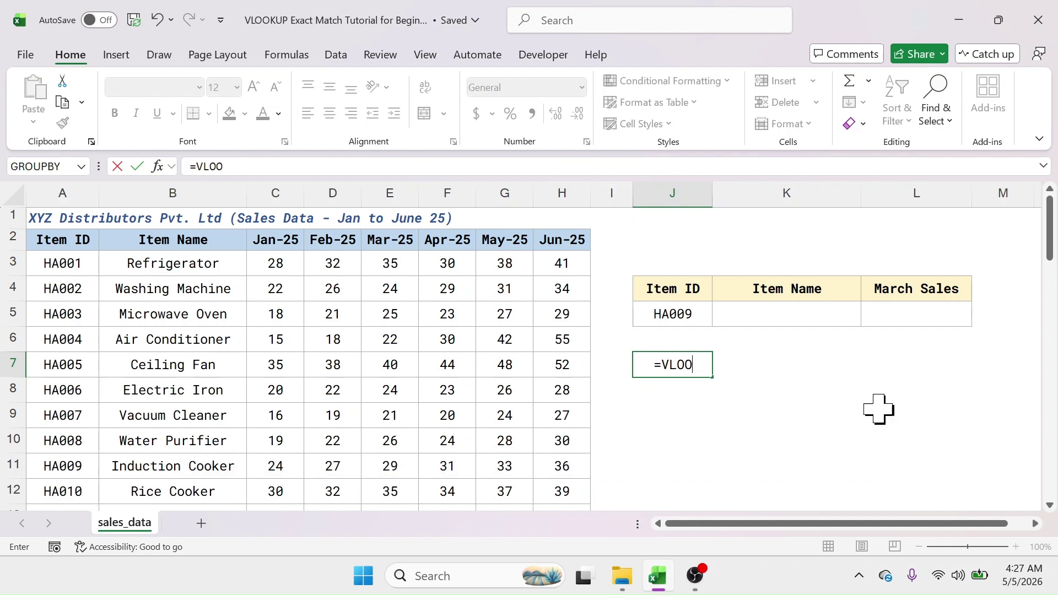
pyautogui.press('Escape')
# Start a VLOOKUP formula in the Item Name cell K5, using J5 as lookup value and A2:H52 as table array.
pyautogui.click(820, 315)
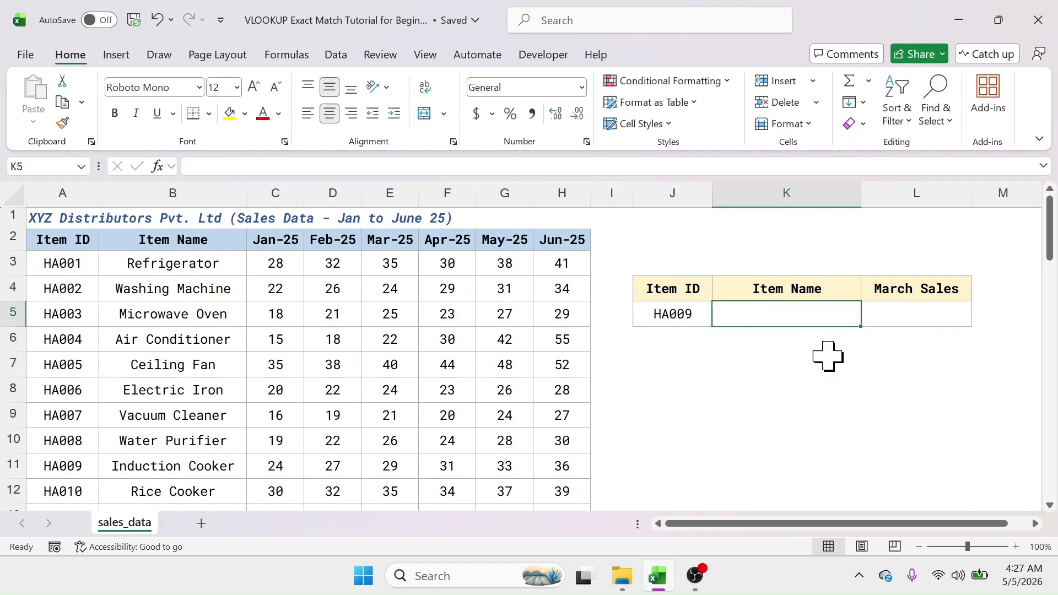
pyautogui.write('=V')
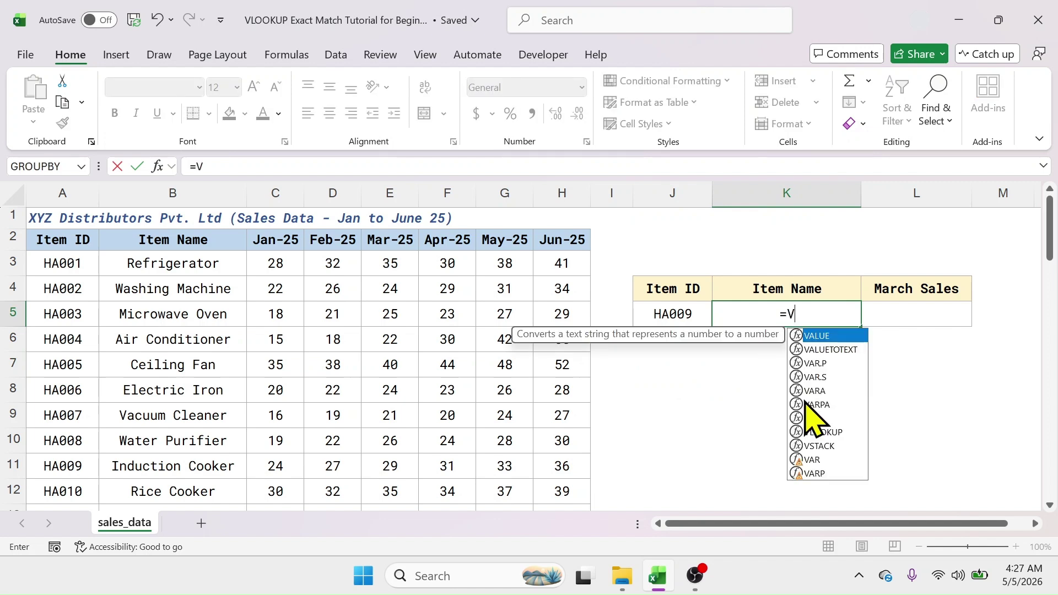
pyautogui.write('LOOKUP(')
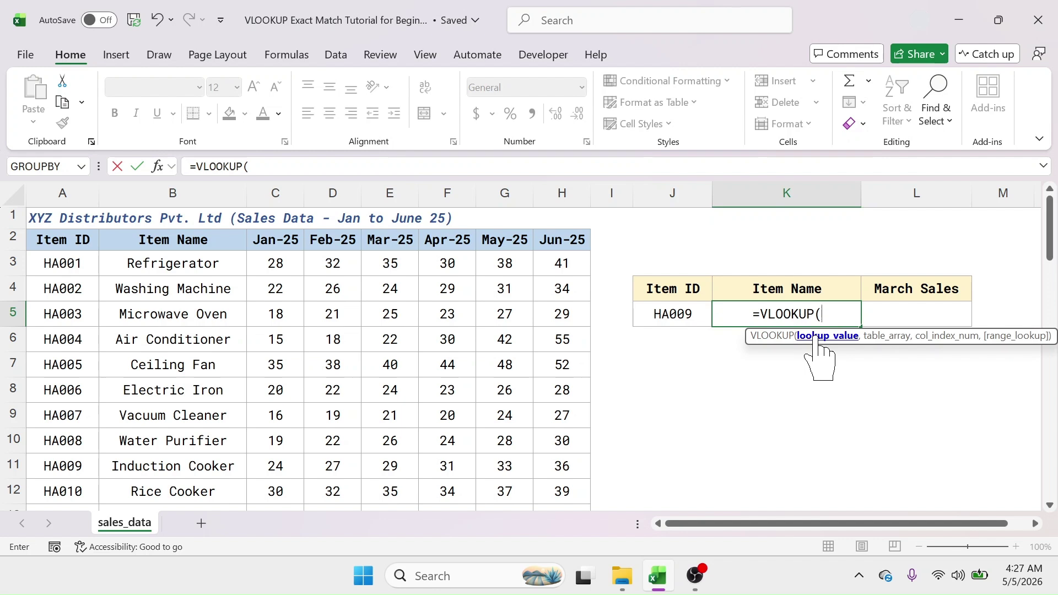
pyautogui.click(679, 314)
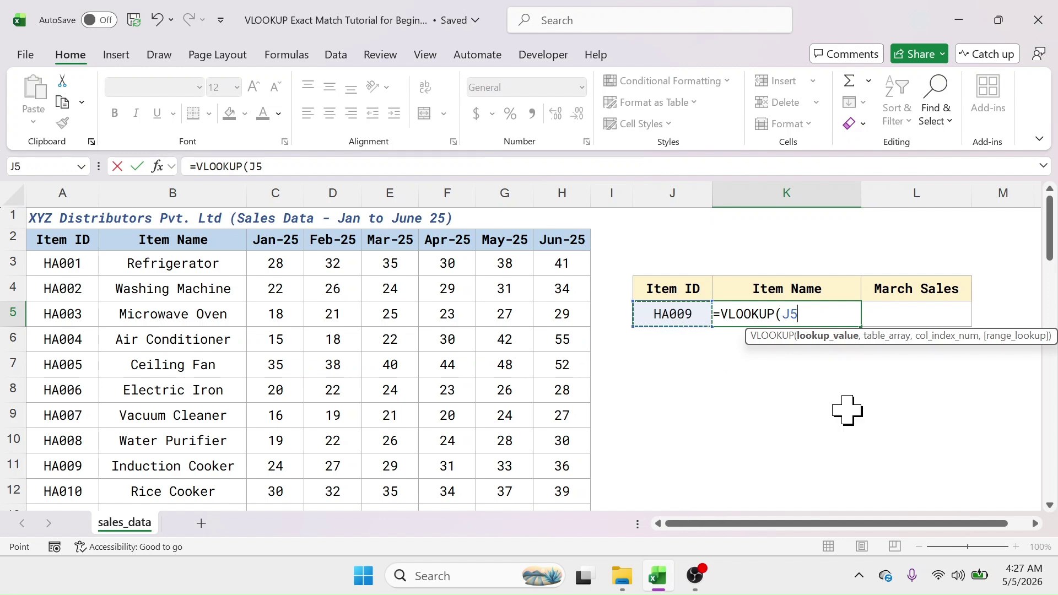
pyautogui.write(',')
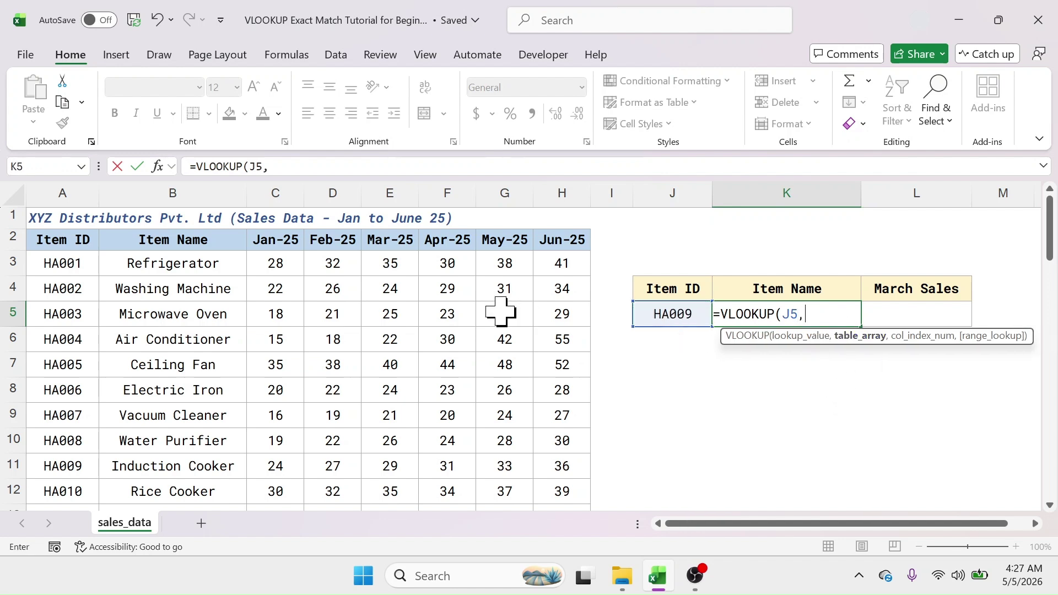
pyautogui.moveTo(50, 238); pyautogui.dragTo(560, 514)
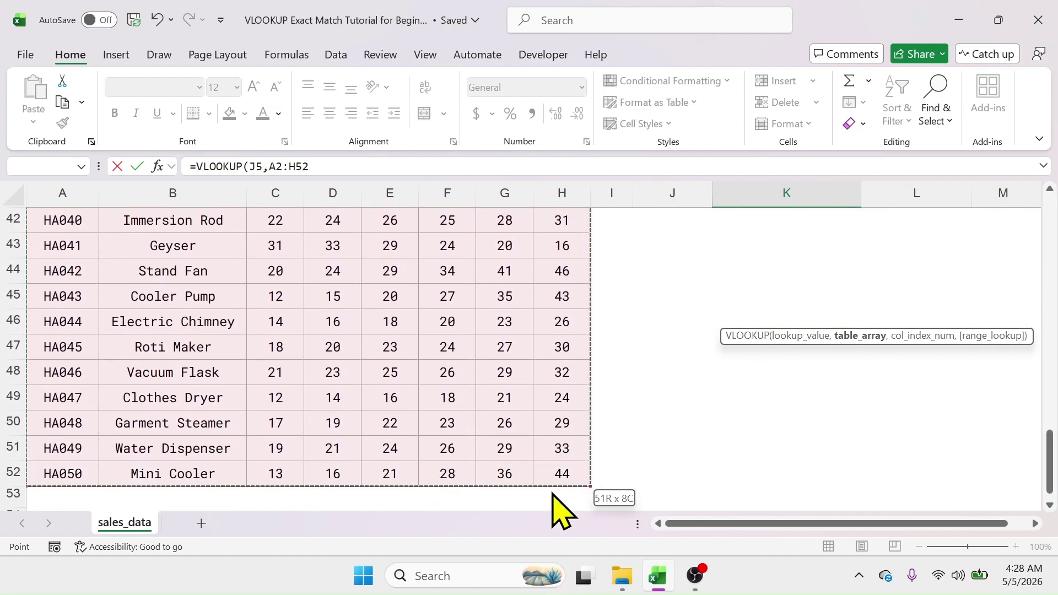
pyautogui.moveTo(1049, 475); pyautogui.dragTo(1049, 221)
pyautogui.write(',')
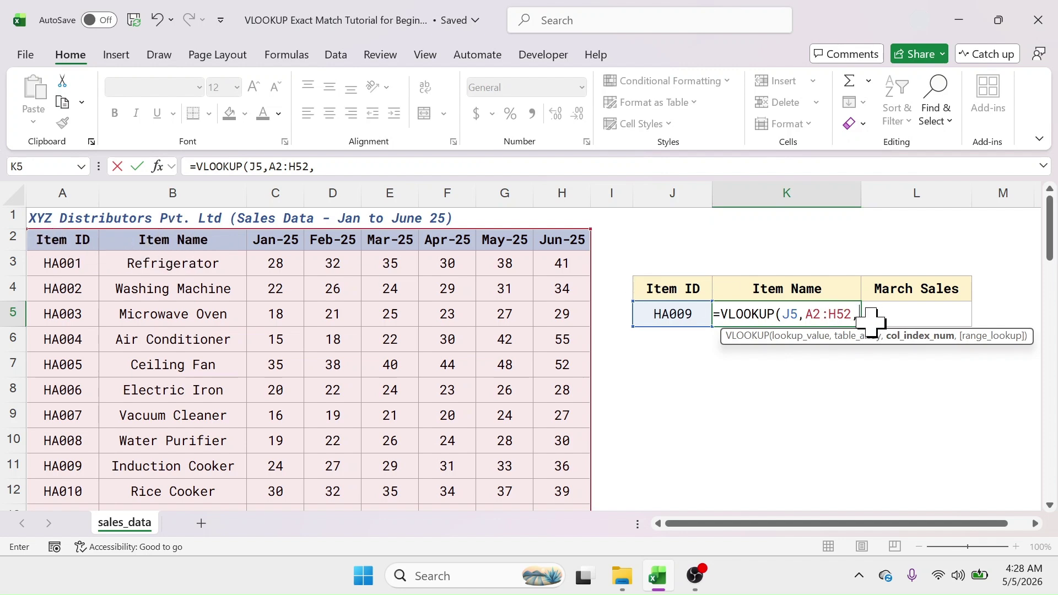
# Complete the K5 VLOOKUP formula with column index 2 and FALSE for an exact match.
pyautogui.write('2')
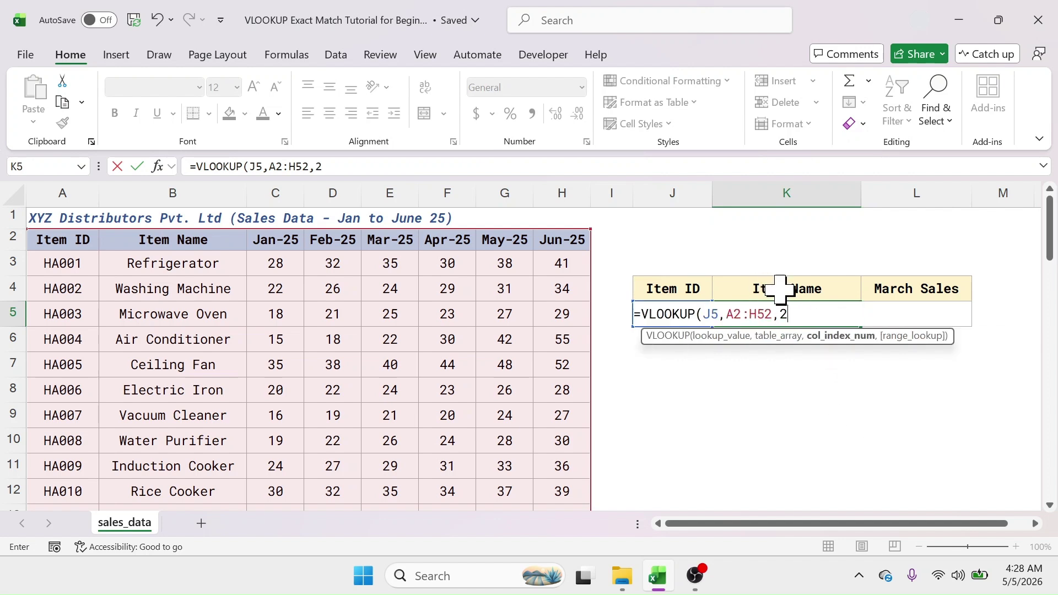
pyautogui.write(',')
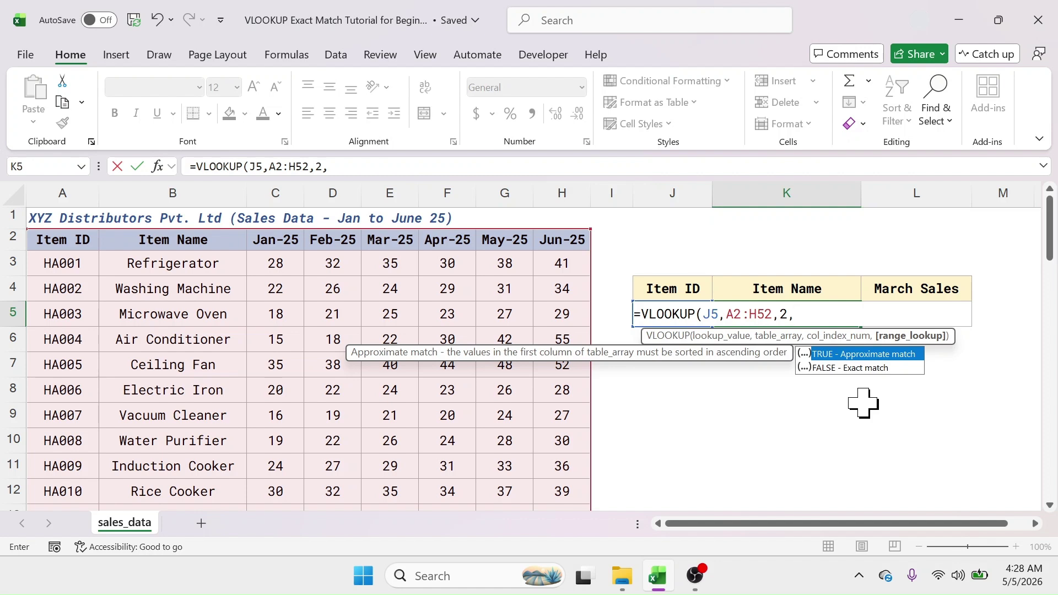
pyautogui.doubleClick(856, 369)
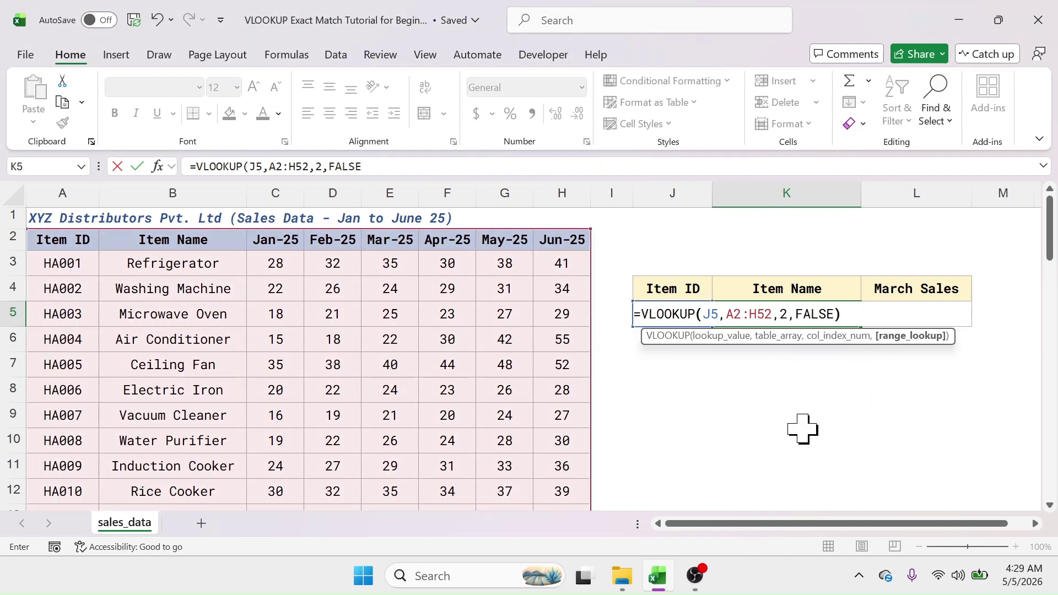
pyautogui.write(')')
pyautogui.press('Return')
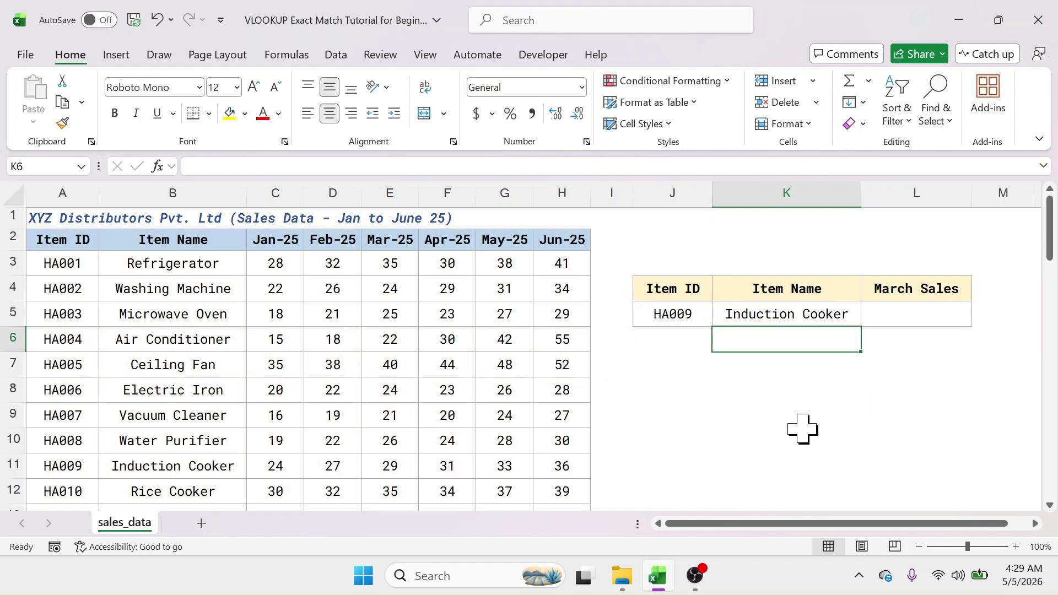
# Check the K5 lookup result against the HA009 row's ID and name in the sales table.
pyautogui.click(775, 317)
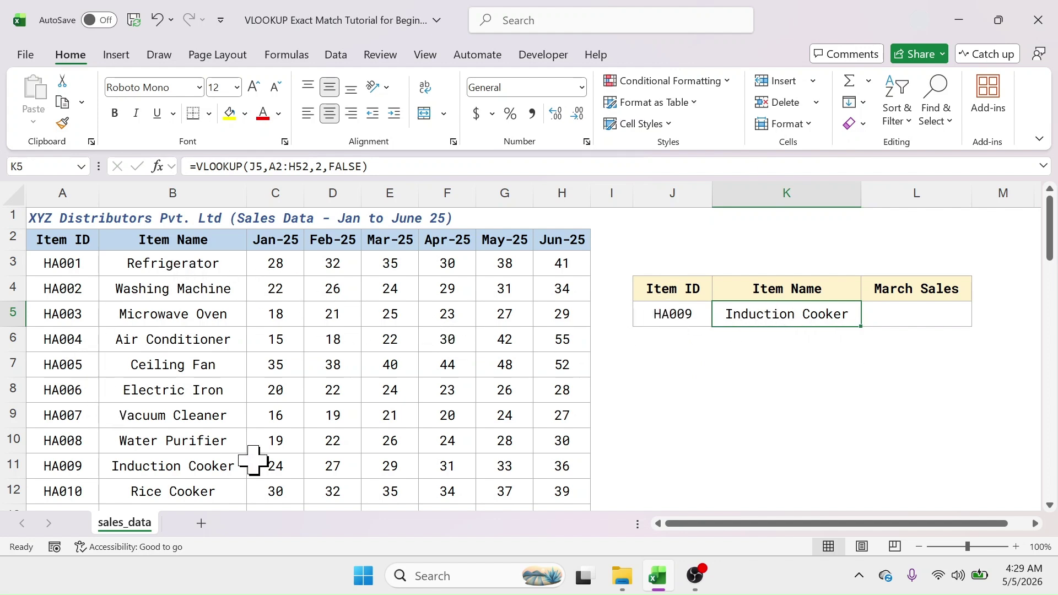
pyautogui.click(57, 473)
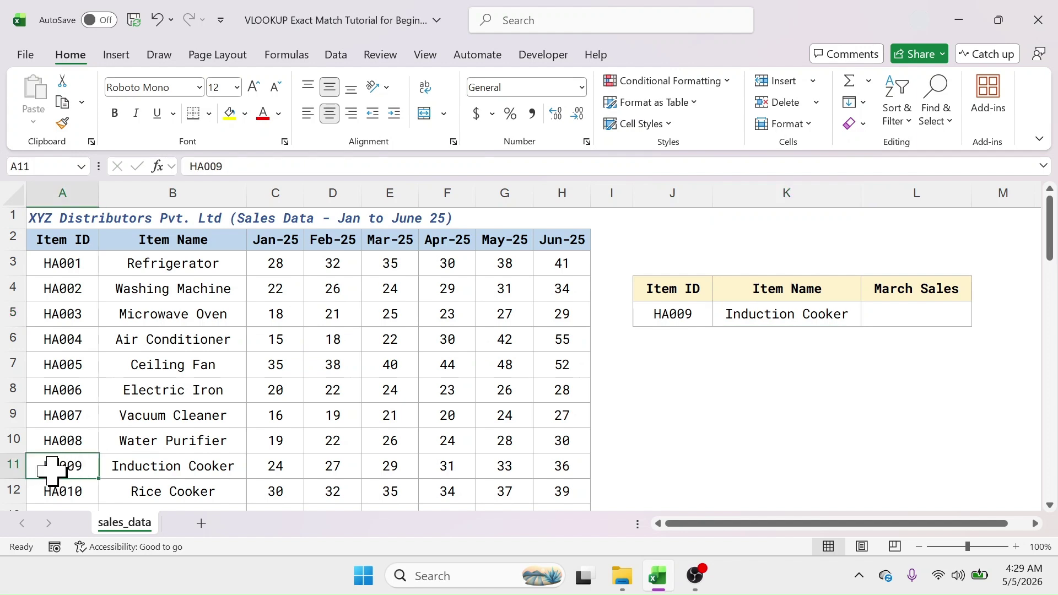
pyautogui.click(145, 472)
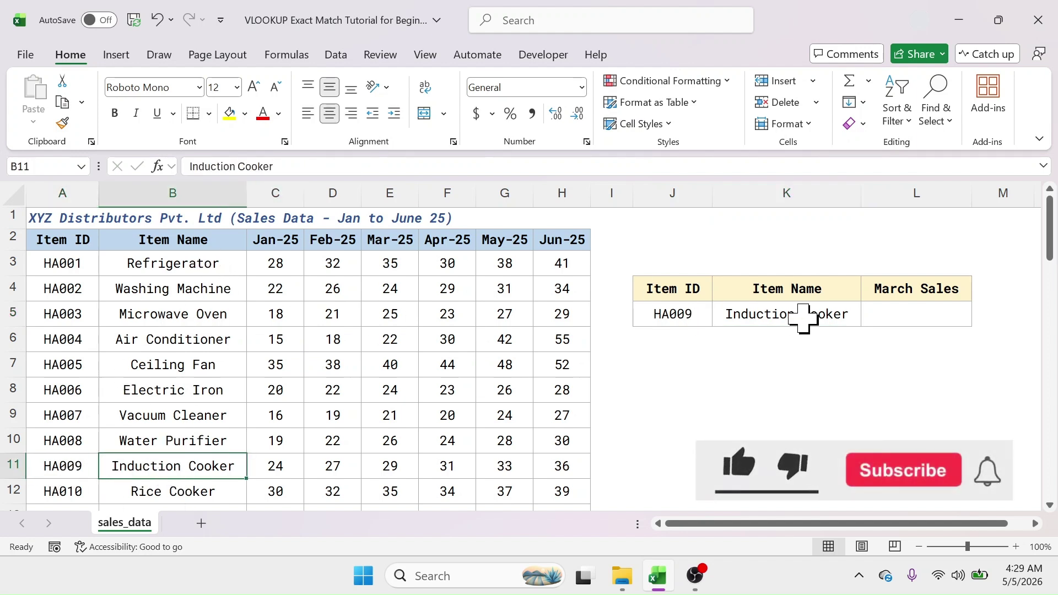
# Start a VLOOKUP formula in the March Sales cell L5, using J5 as lookup value and A2:H52 as table array.
pyautogui.click(900, 314)
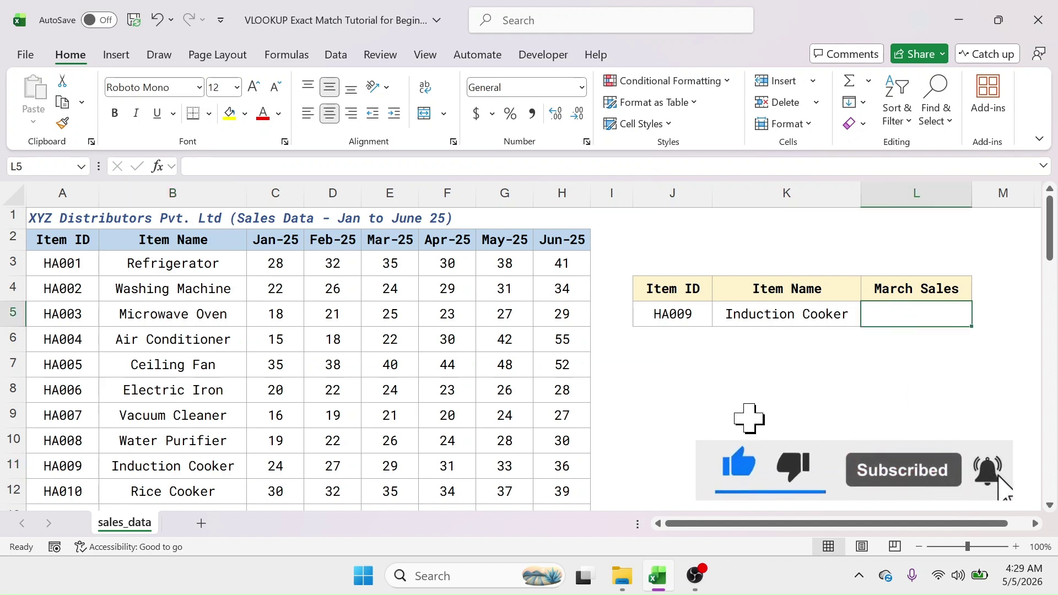
pyautogui.write('=V')
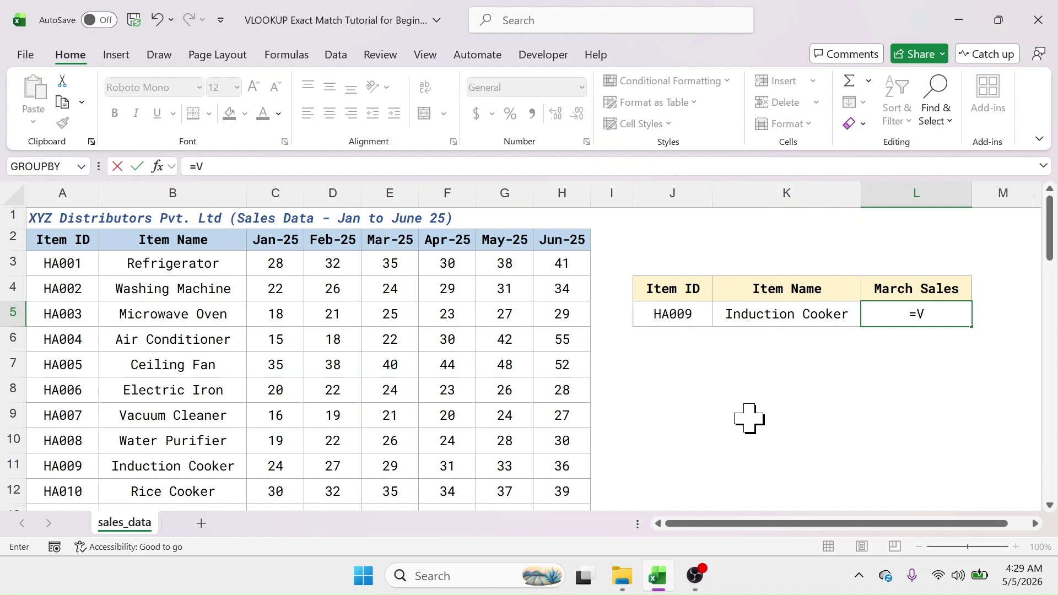
pyautogui.write('LOOKUP(')
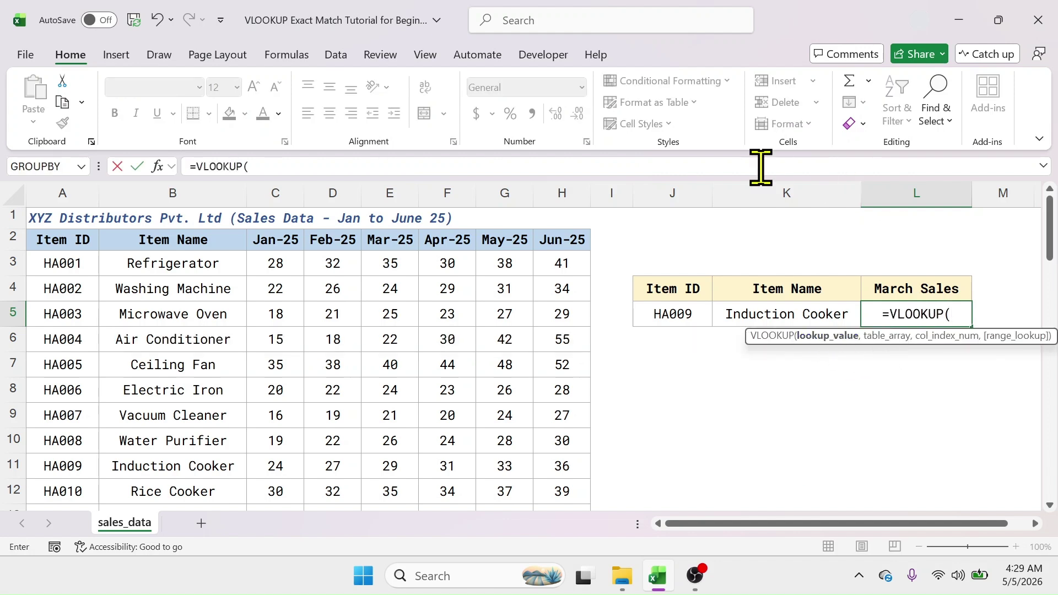
pyautogui.click(672, 316)
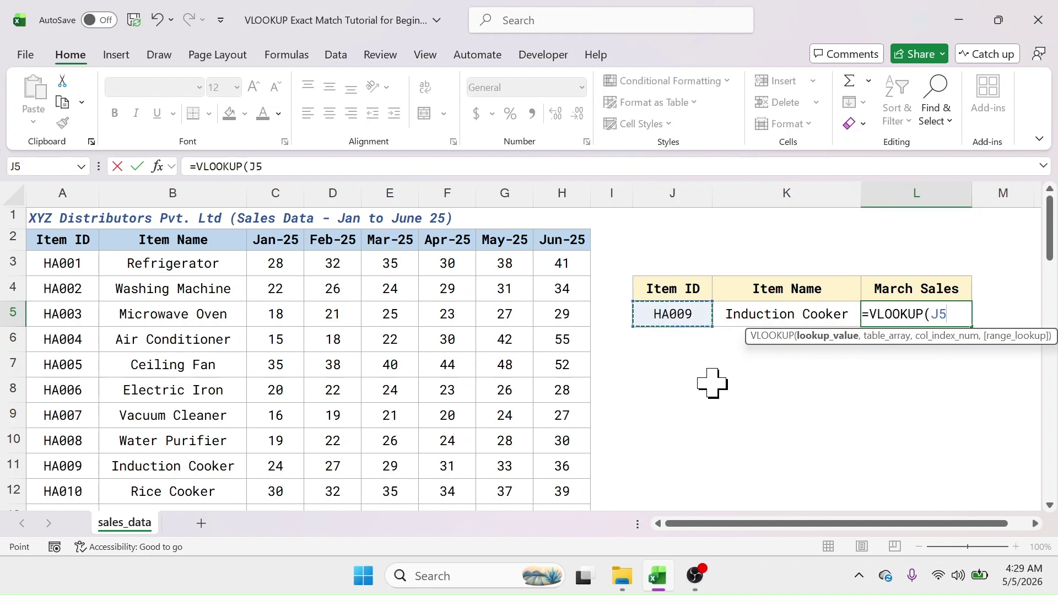
pyautogui.write(',')
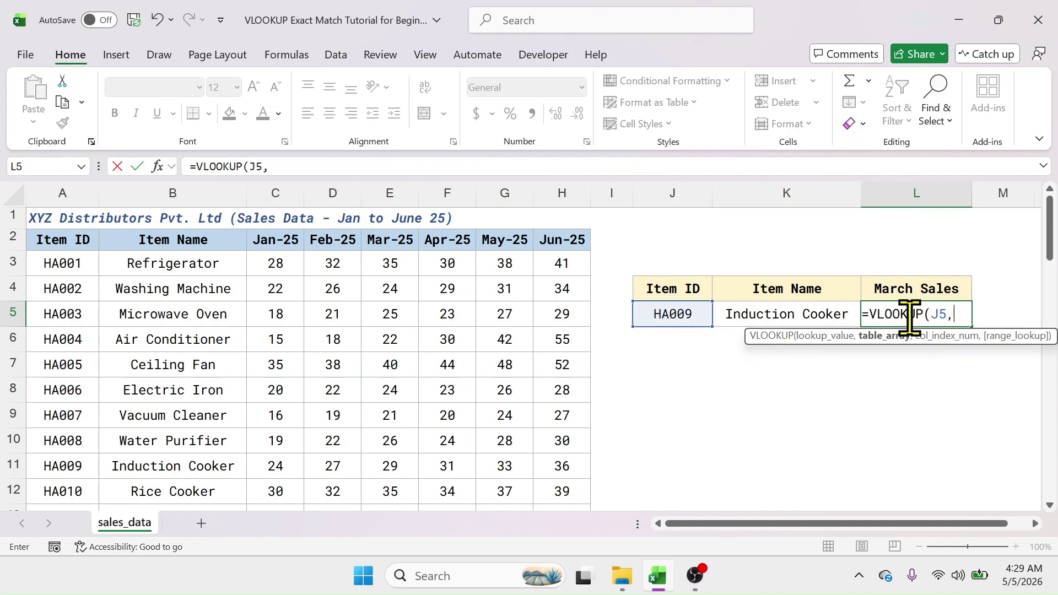
pyautogui.moveTo(78, 237); pyautogui.dragTo(642, 437)
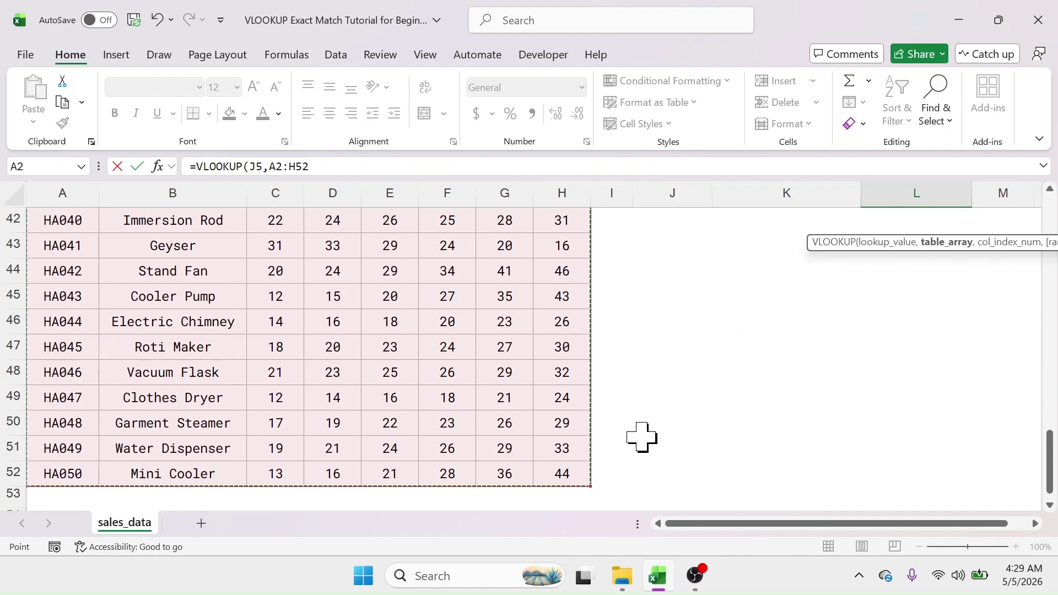
pyautogui.scroll(14, 687, 351)
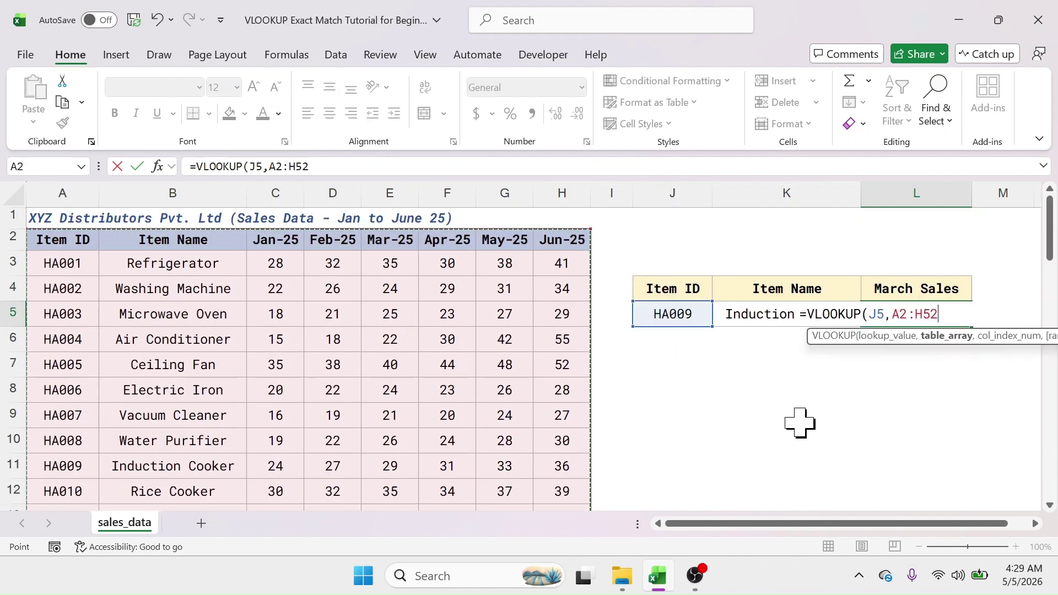
pyautogui.write(',')
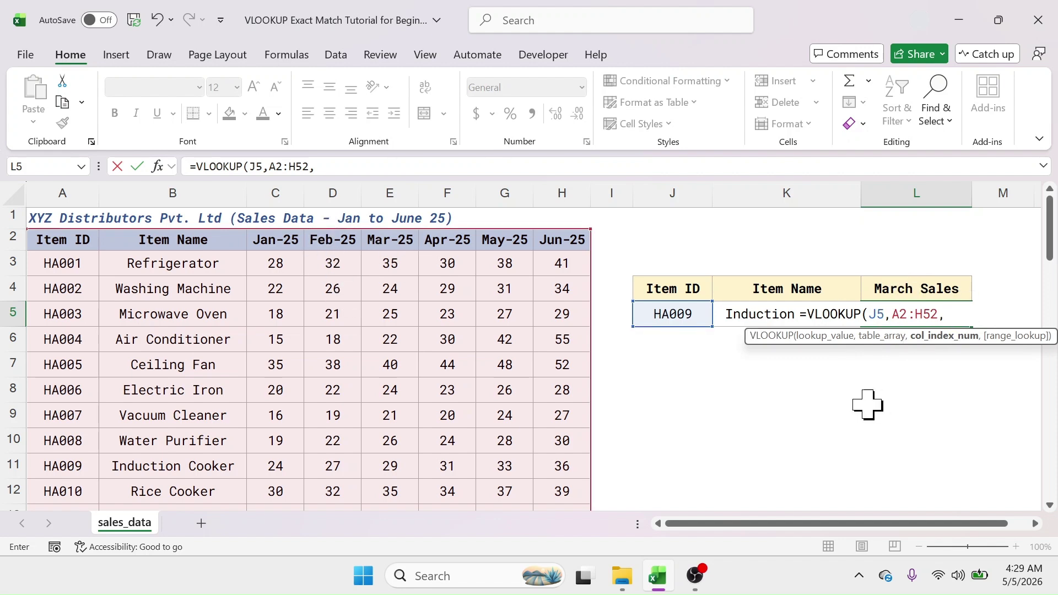
# Complete the L5 VLOOKUP with column index 5 and 0 for an exact match, and check it against the HA009 row's Mar-25 value.
pyautogui.write('5,')
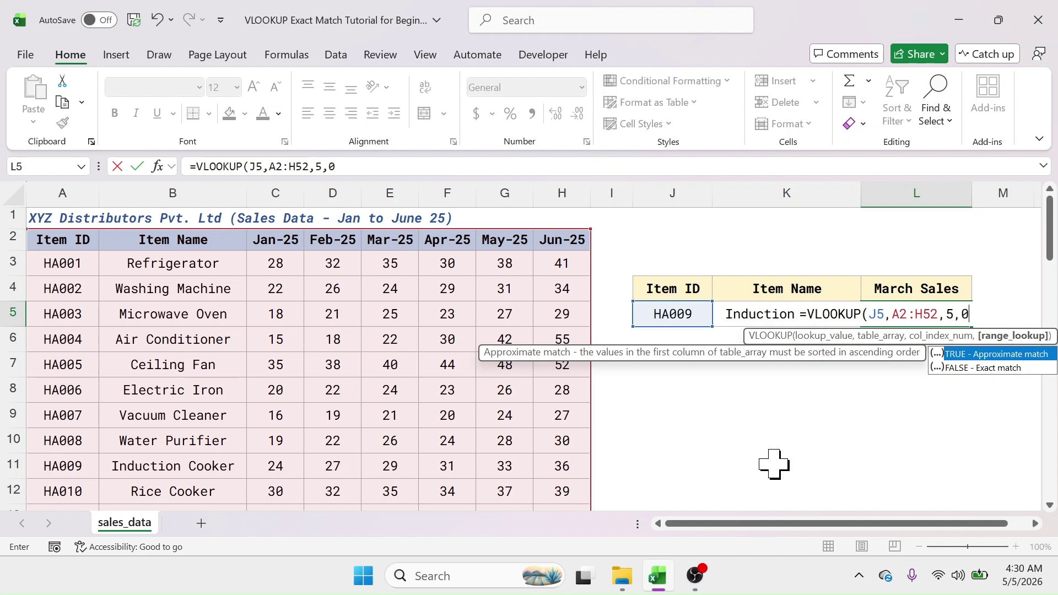
pyautogui.write('0)')
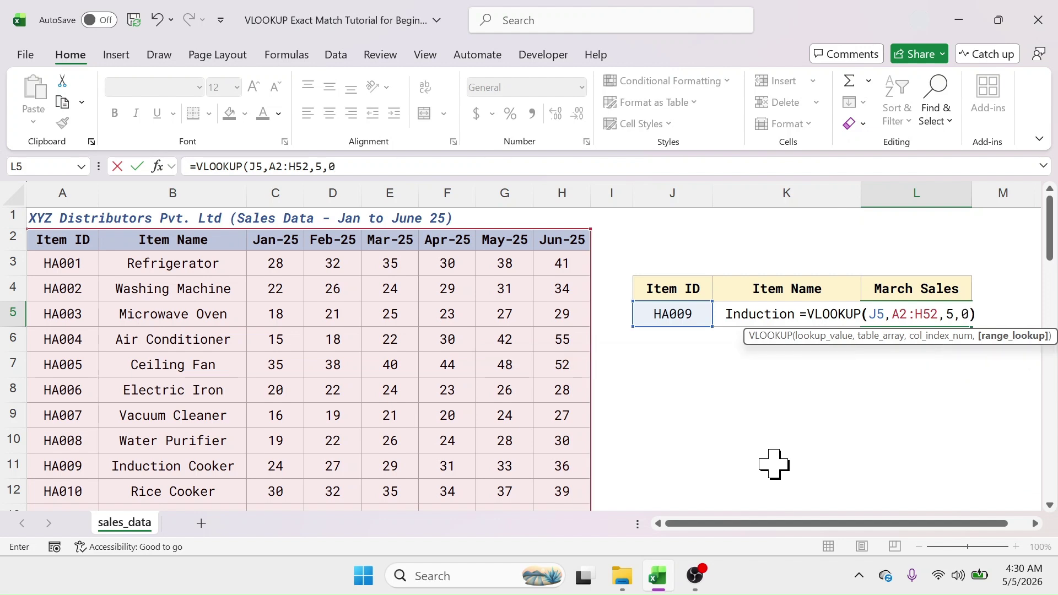
pyautogui.press('Return')
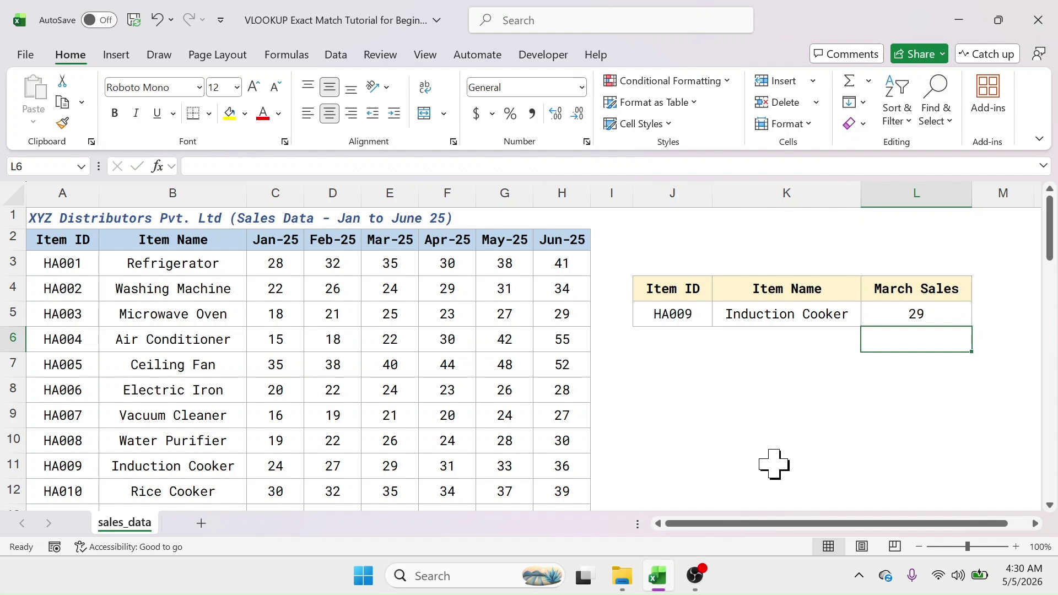
pyautogui.click(933, 313)
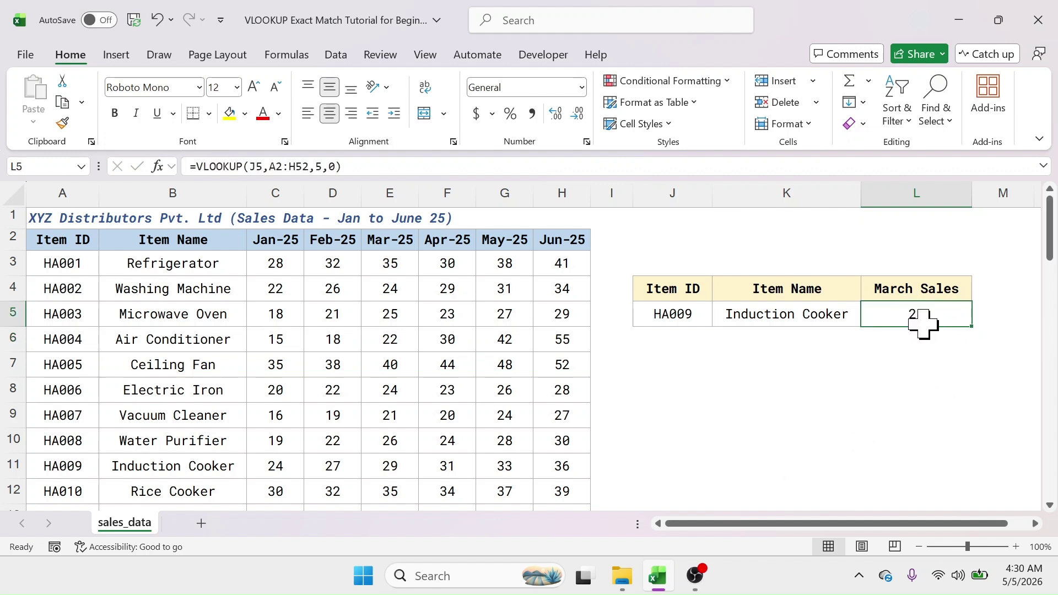
pyautogui.click(398, 464)
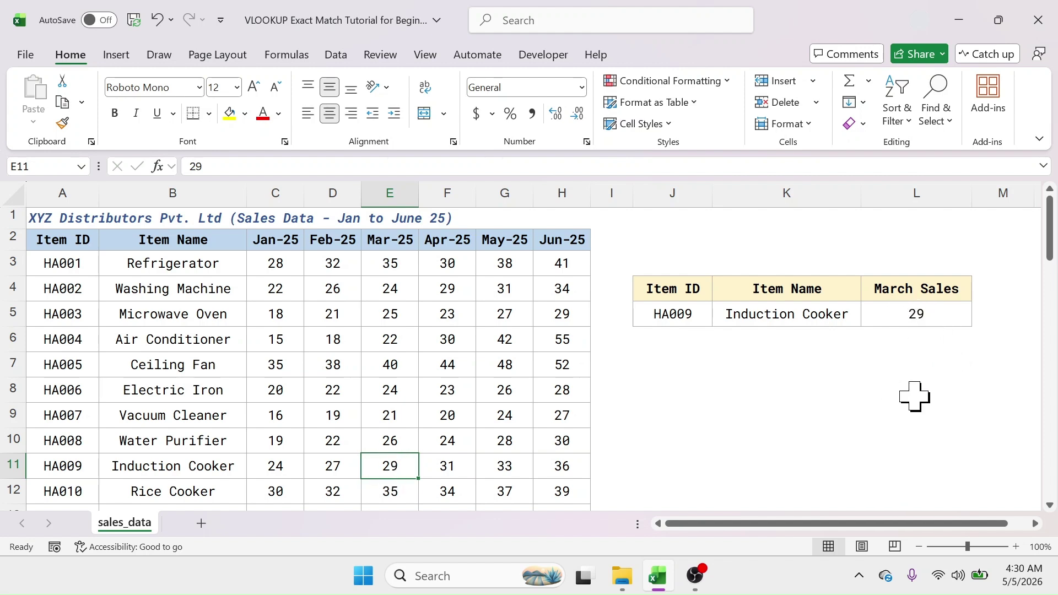
# Change the lookup Item ID in J5 to HA003.
pyautogui.click(689, 314)
pyautogui.doubleClick(703, 315)
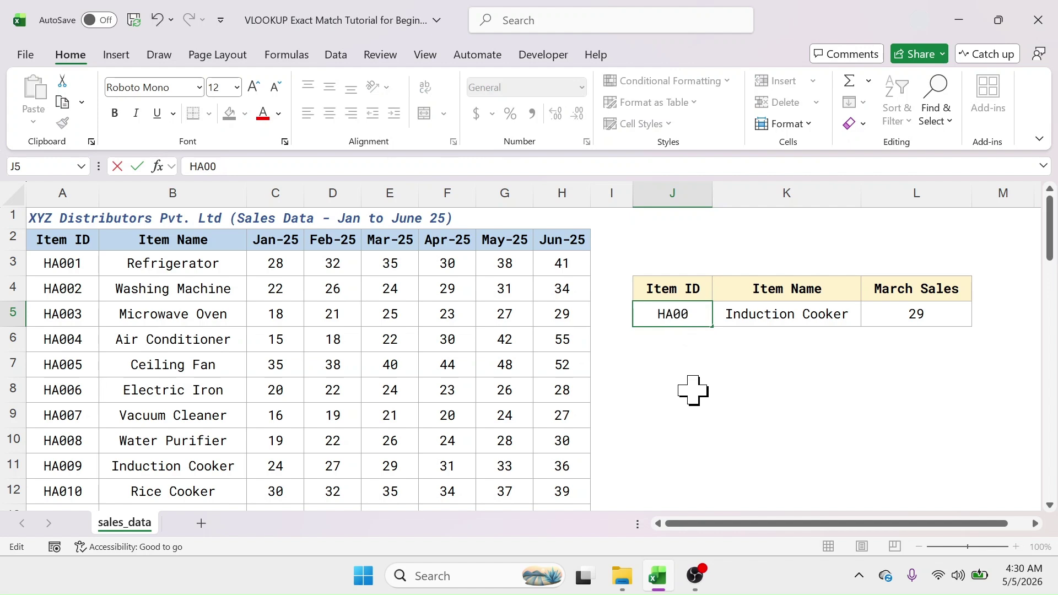
pyautogui.write('3')
pyautogui.press('Return')
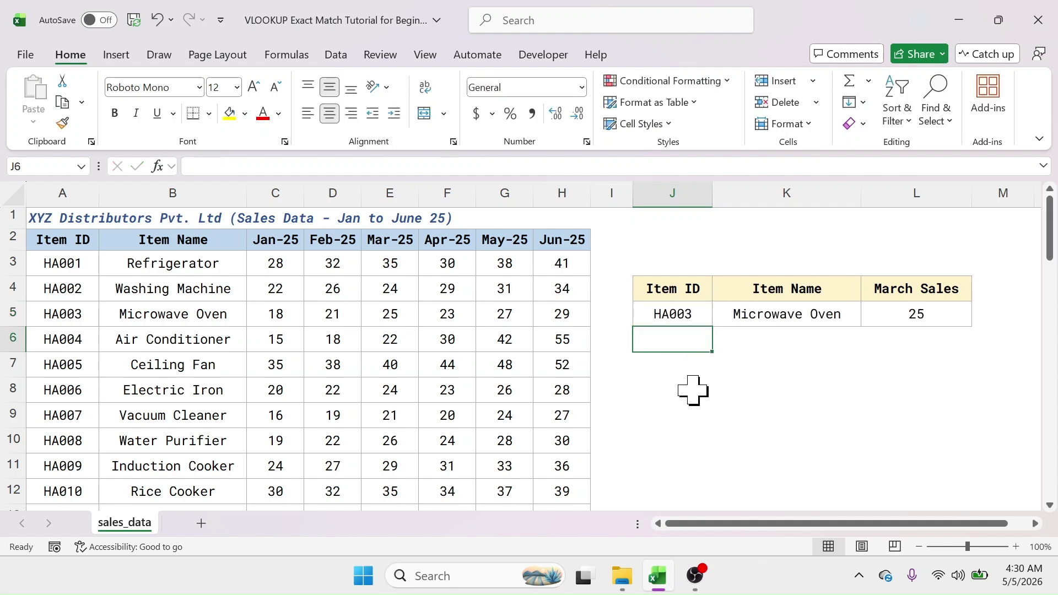
# Review the Item Name and March Sales lookup results in K5 and L5 for the Item ID in J5.
pyautogui.click(788, 319)
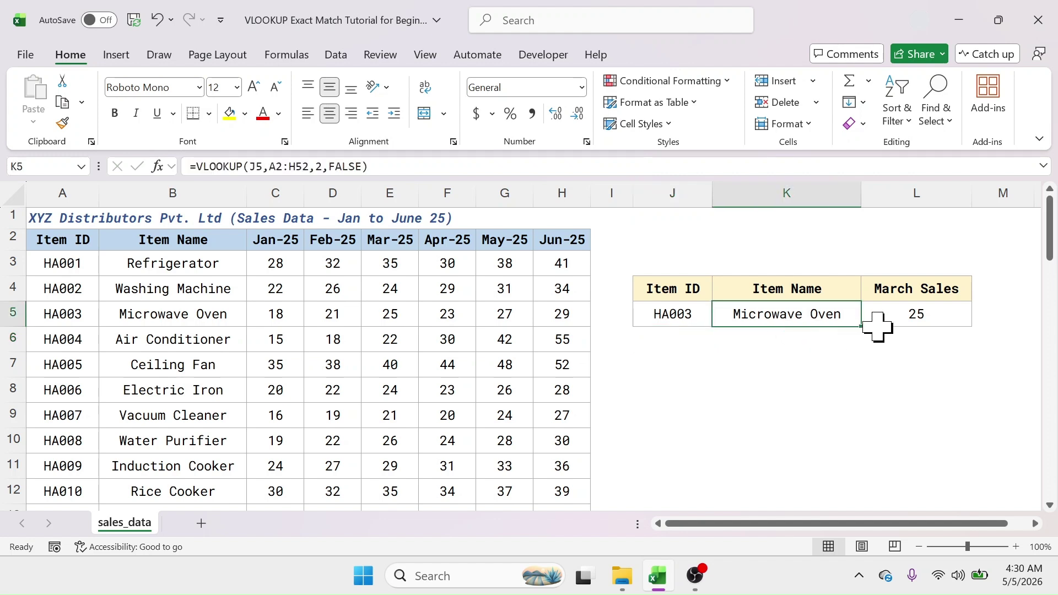
pyautogui.click(898, 319)
pyautogui.click(664, 321)
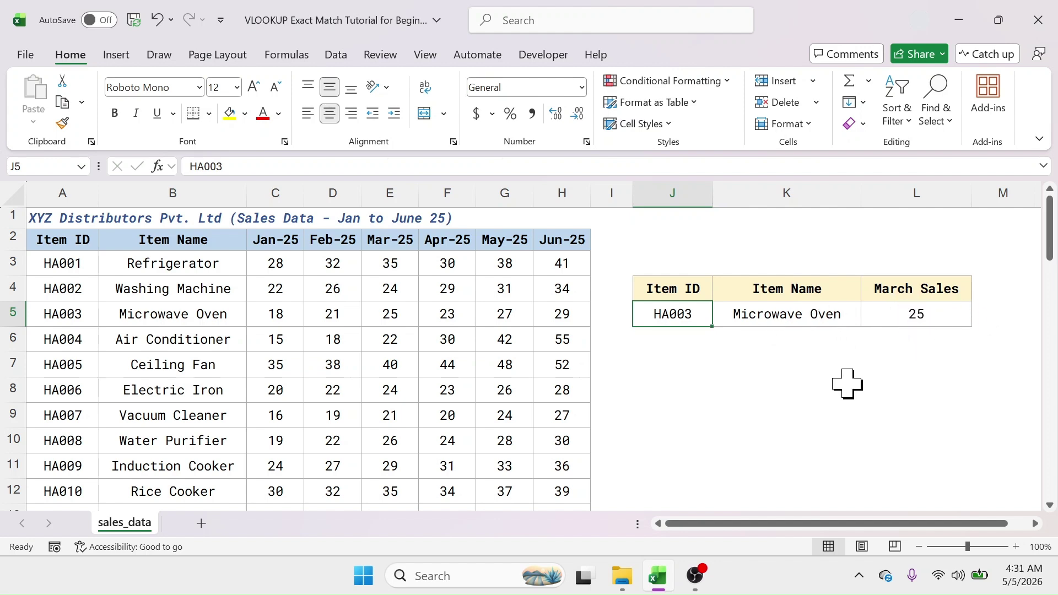
pyautogui.click(768, 390)
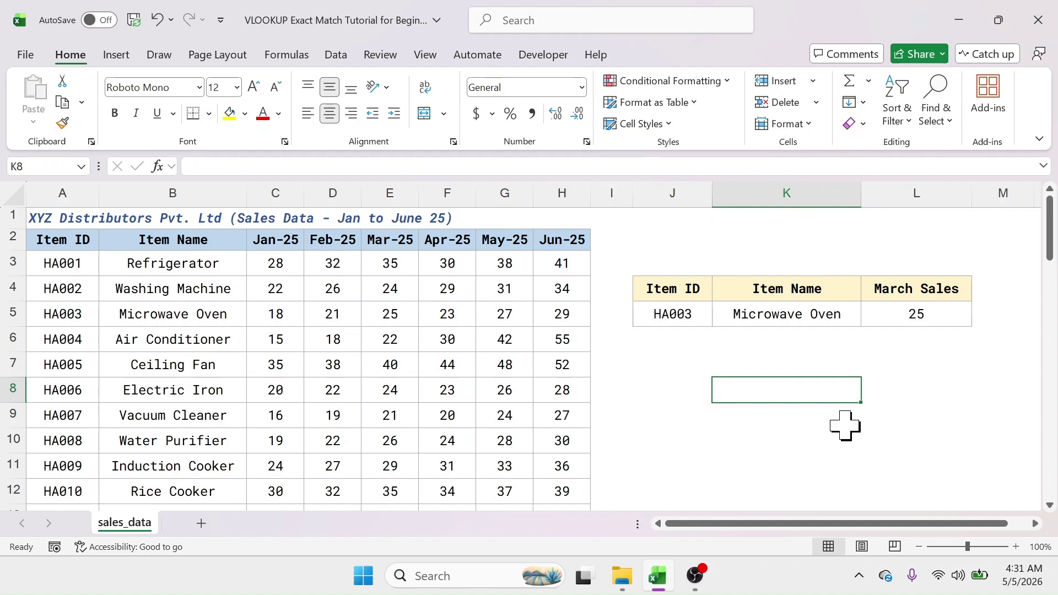